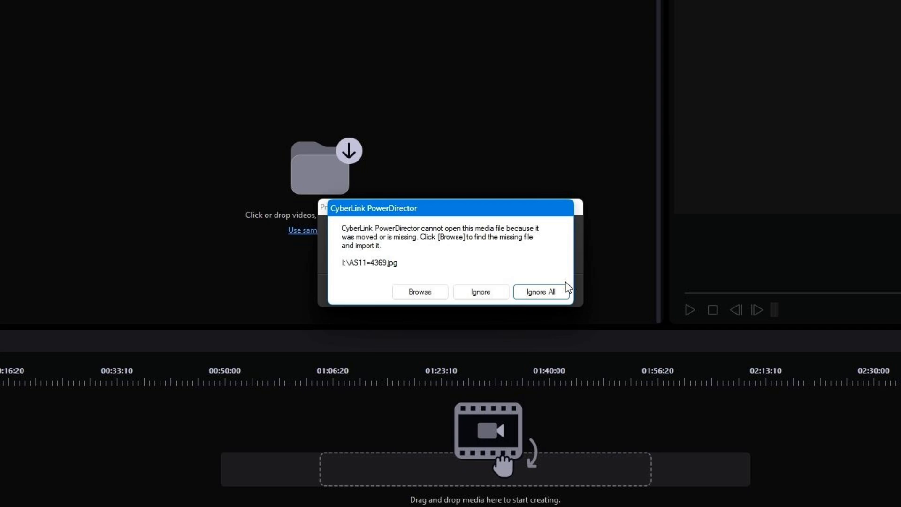
Ignore all missing media files reported for the opened project and start a new project.
left_click(564, 291)
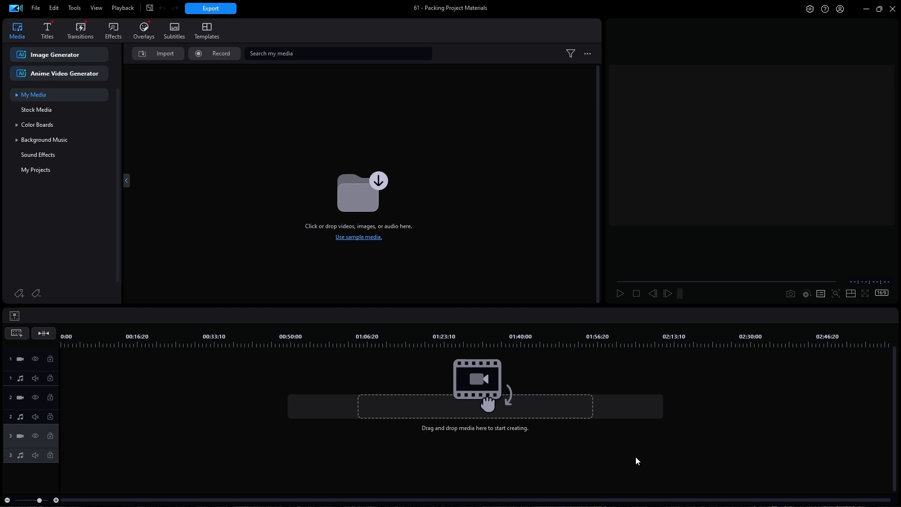
left_click(36, 8)
left_click(60, 20)
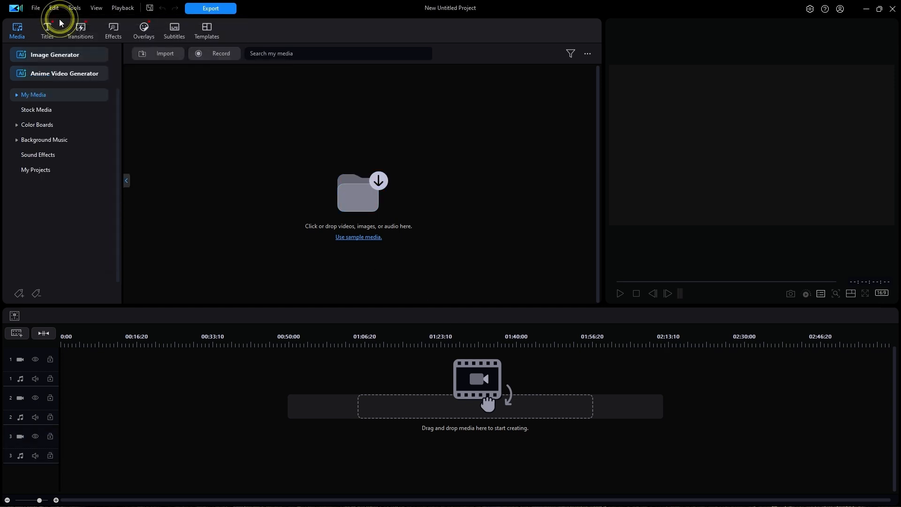
Import the media folder "Random Folder of Video Clips and other things" from the YouTube Channels (M:) drive.
left_click(168, 54)
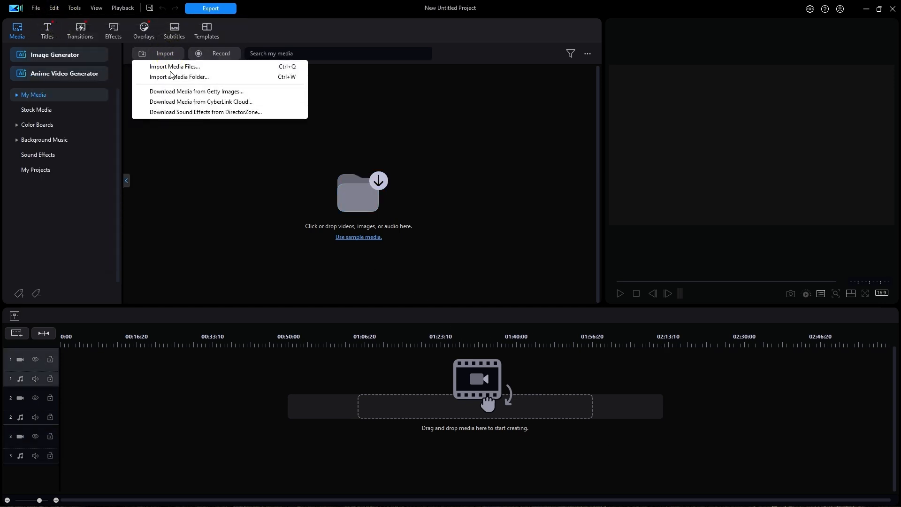
left_click(186, 77)
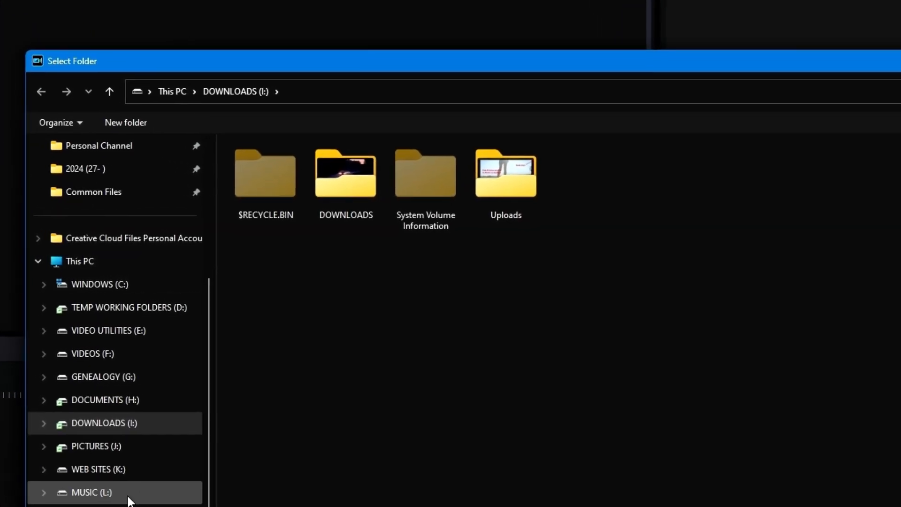
left_click(132, 506)
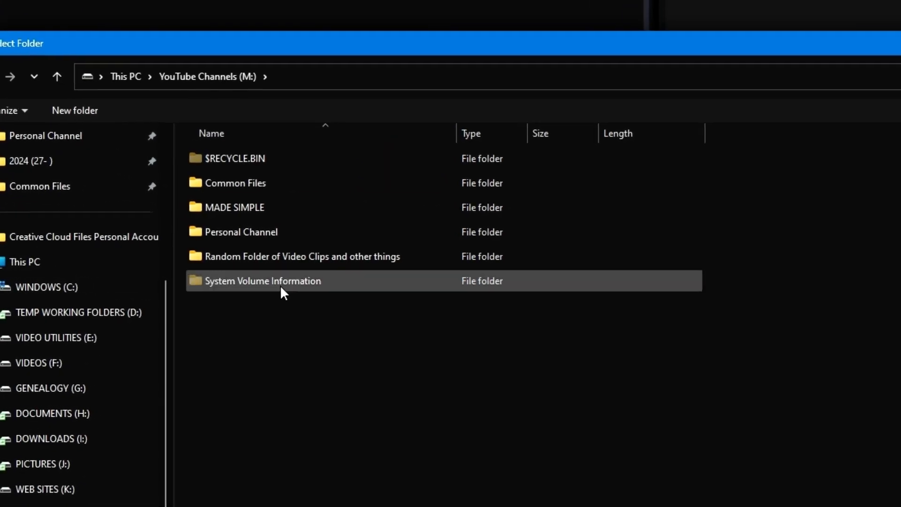
double_click(261, 256)
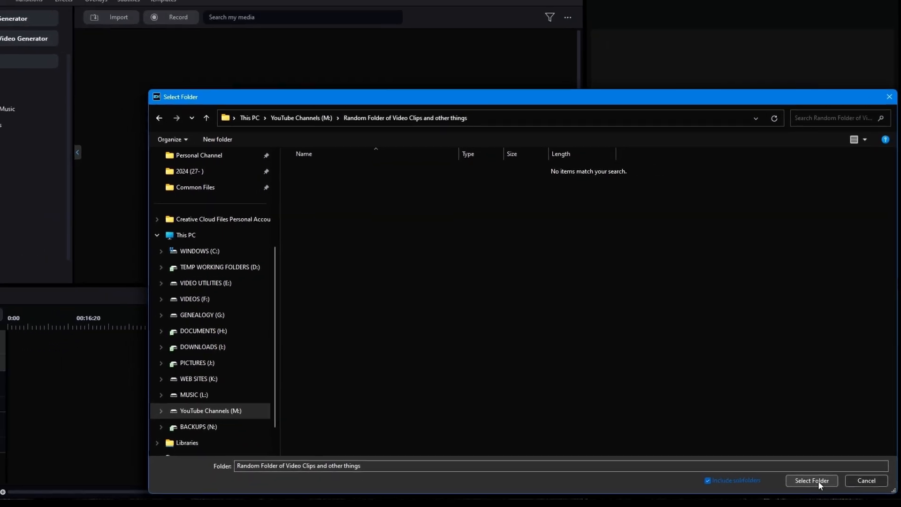
left_click(812, 481)
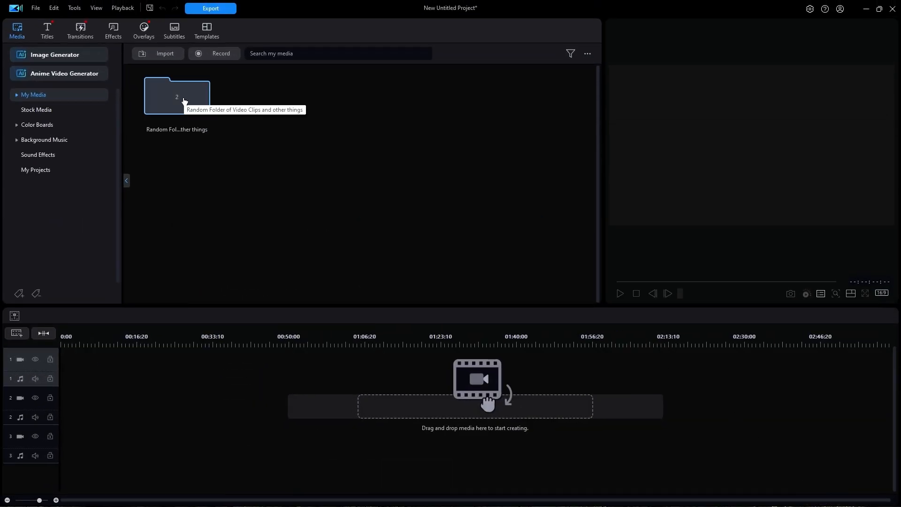
Open the imported folder and place the Astronaut on the moon.mp4 clip at the start of video track 1.
double_click(184, 101)
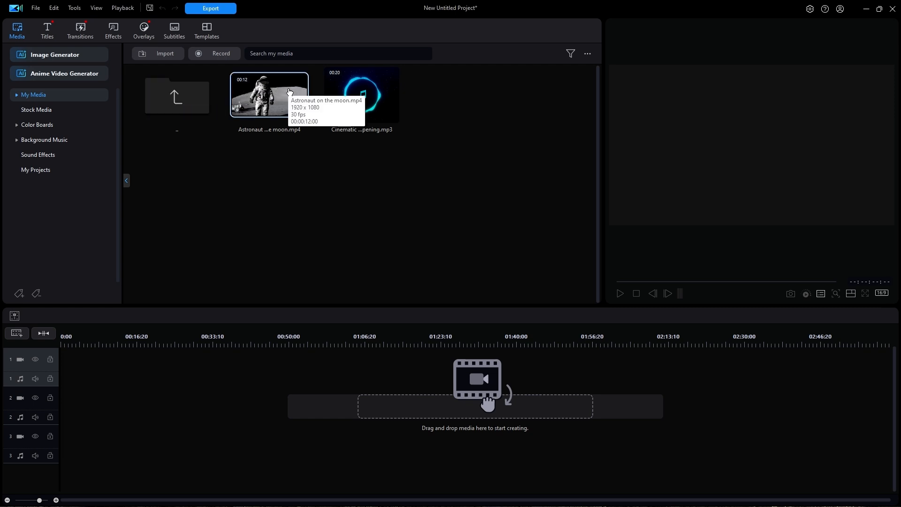
left_click_drag(289, 92, 62, 366)
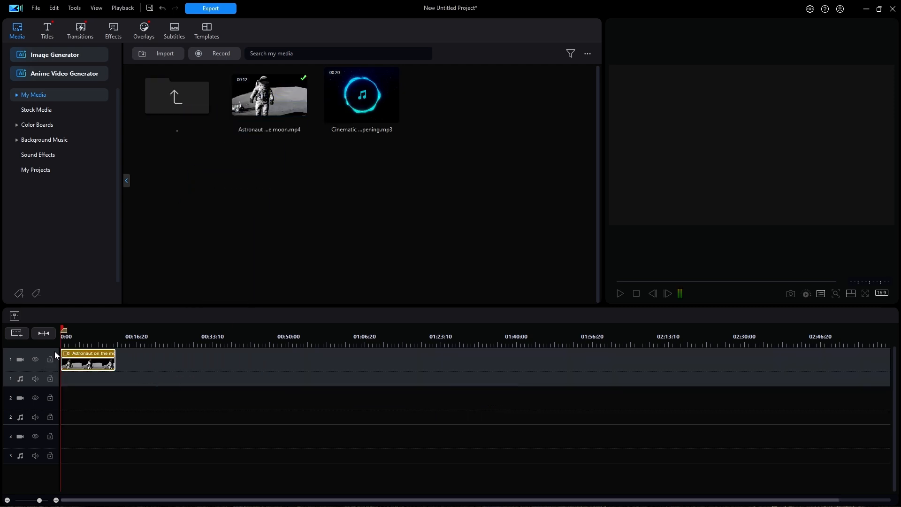
left_click_drag(134, 333, 483, 332)
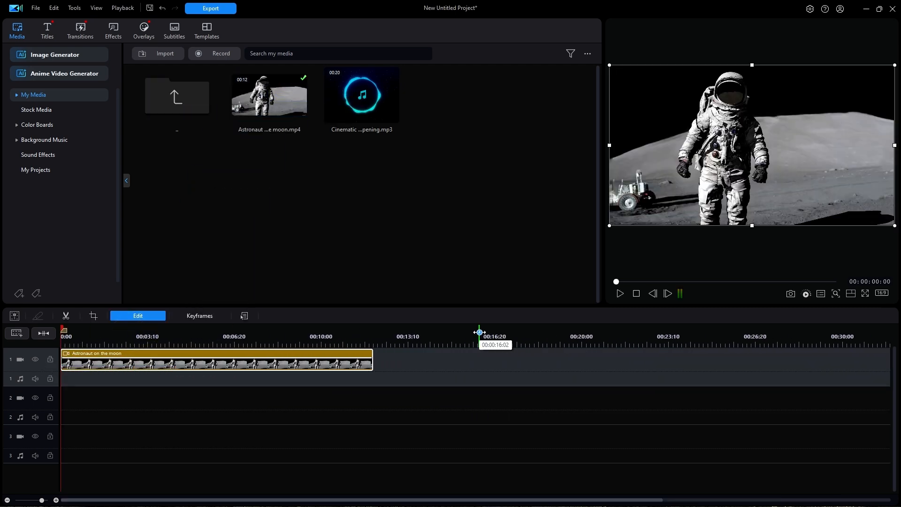
Import the photo AS11=4369.jpg from DOWNLOADS (I:) and place it directly after the astronaut clip on video track 1.
left_click(172, 55)
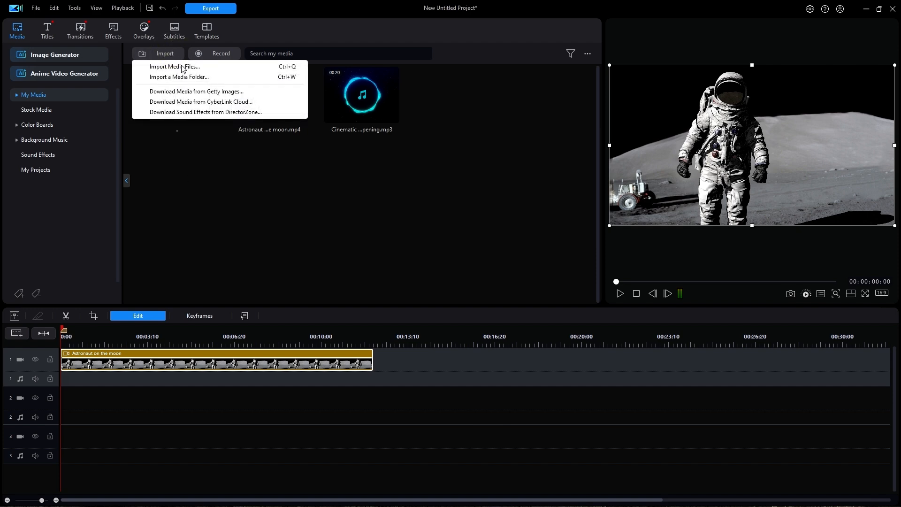
left_click(182, 67)
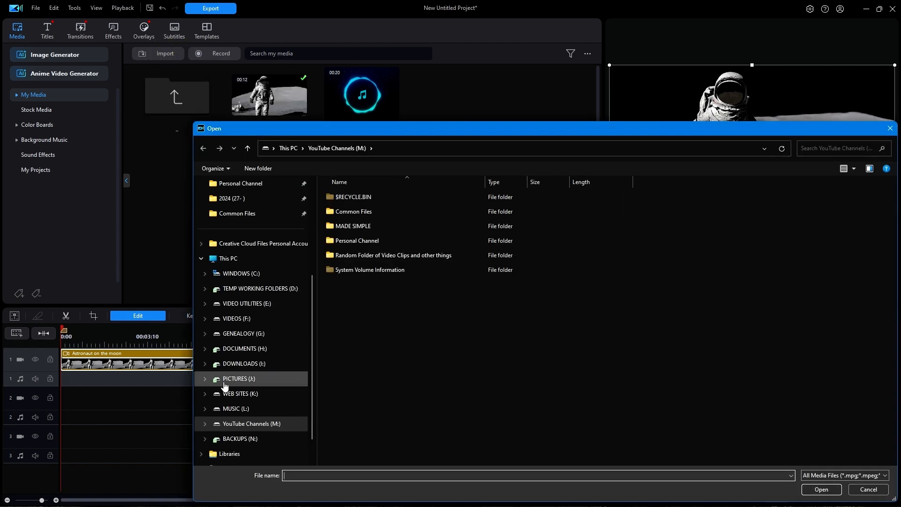
left_click(242, 363)
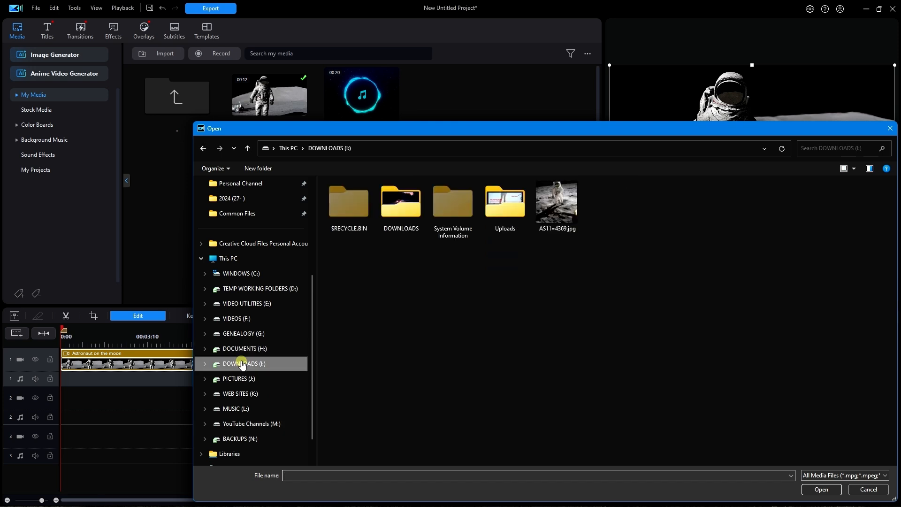
left_click(556, 207)
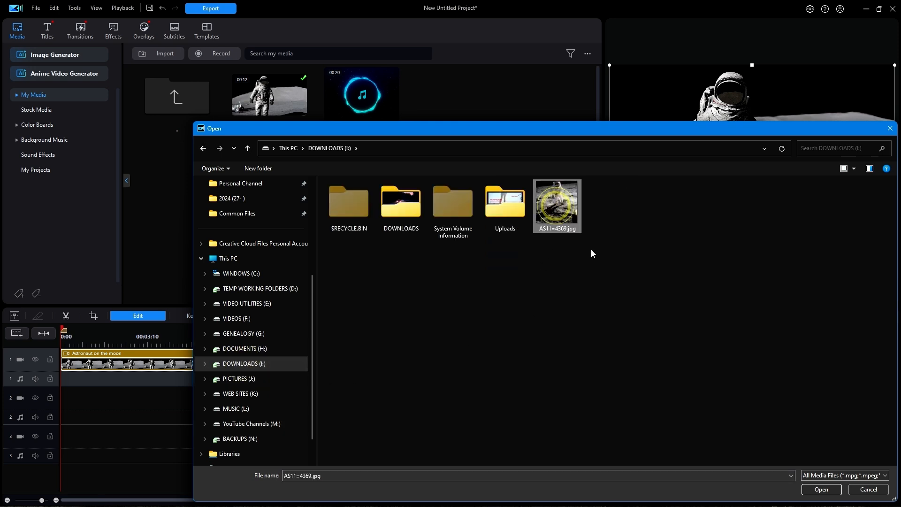
left_click(821, 490)
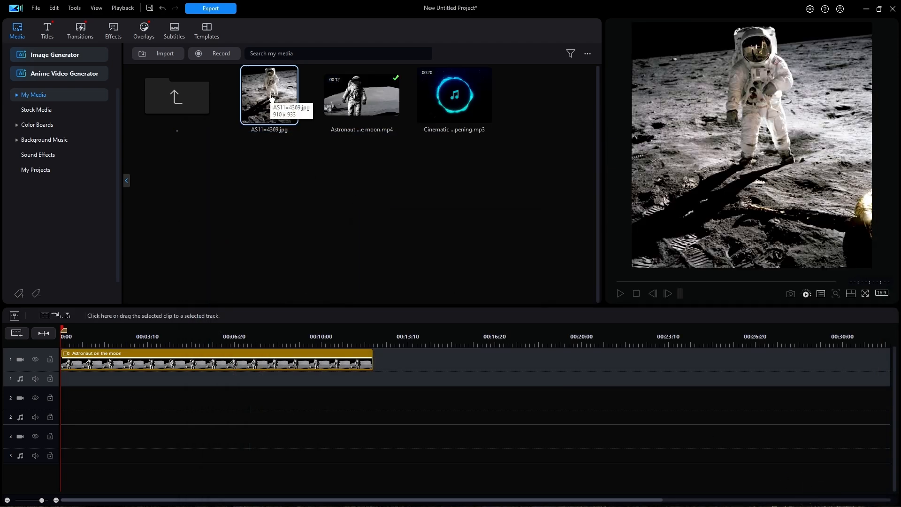
left_click_drag(271, 97, 375, 369)
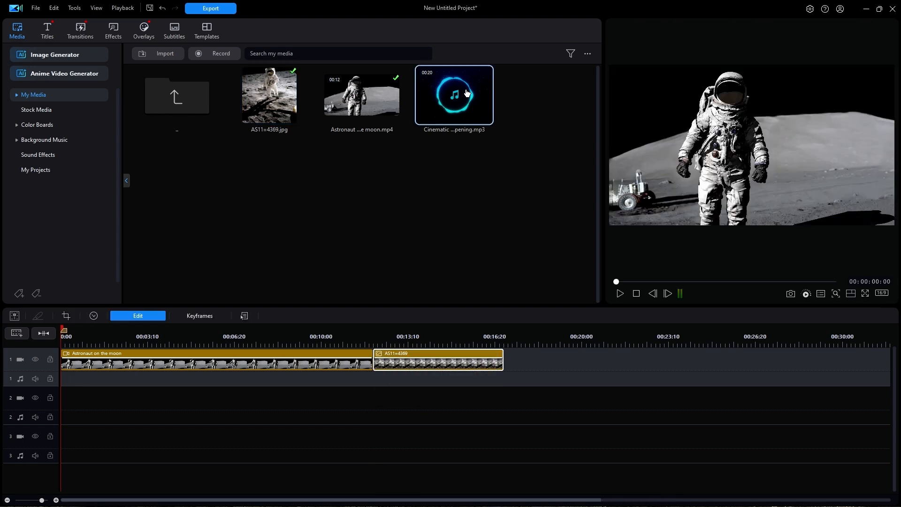
Place the Cinematic - Opening.mp3 music at the start of audio track 1 and increase the height of track 1.
left_click_drag(455, 95, 37, 406)
left_click_drag(41, 371, 41, 386)
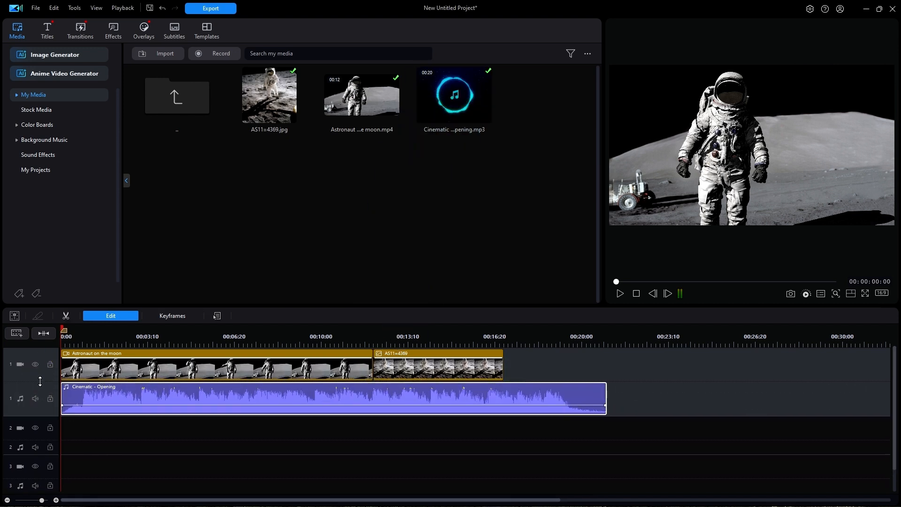
Apply Smart Fit for Duration to the music clip, fitting the audio to the end of the project.
left_click(324, 392)
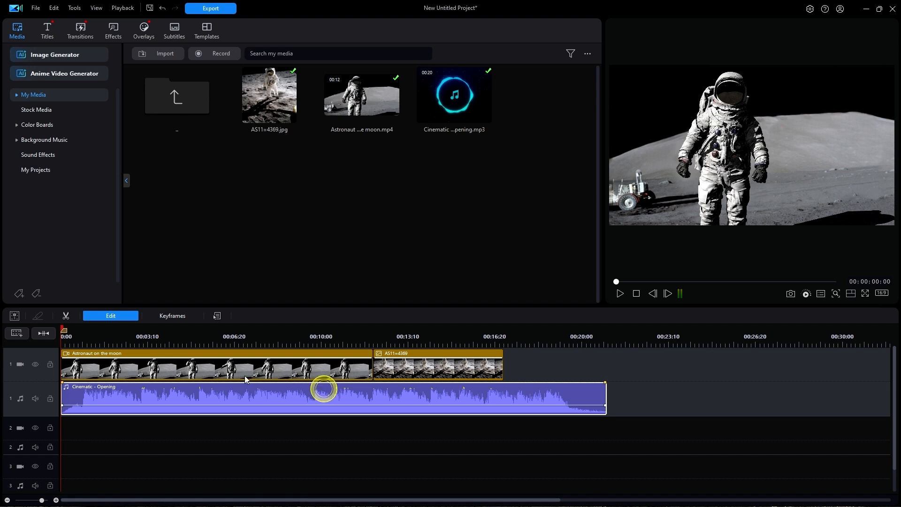
left_click(119, 317)
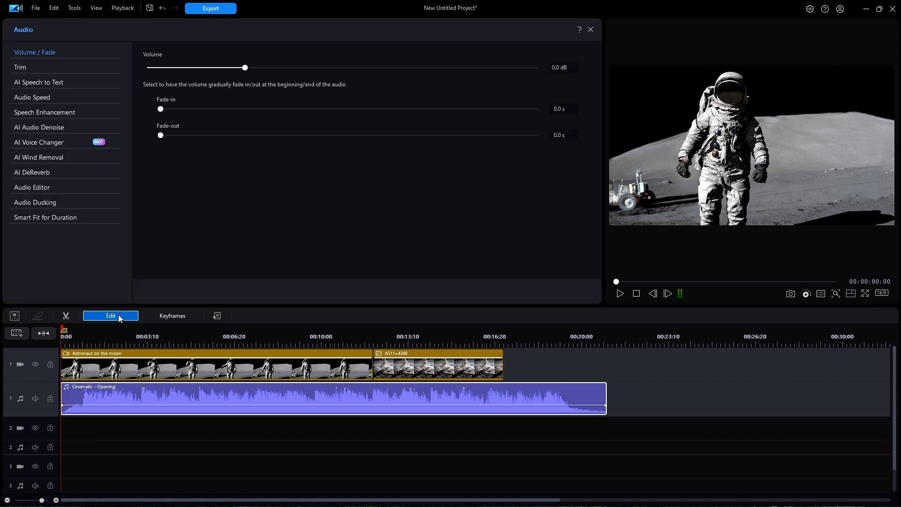
left_click(49, 217)
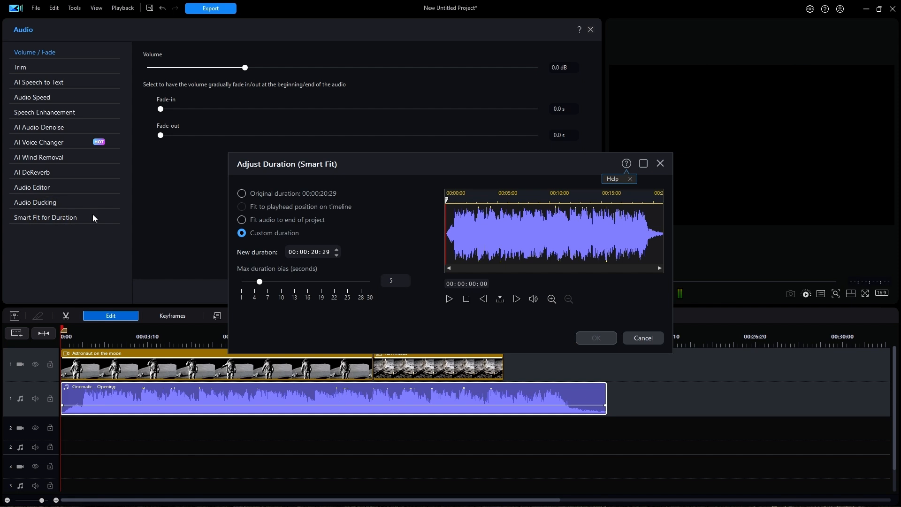
left_click(242, 220)
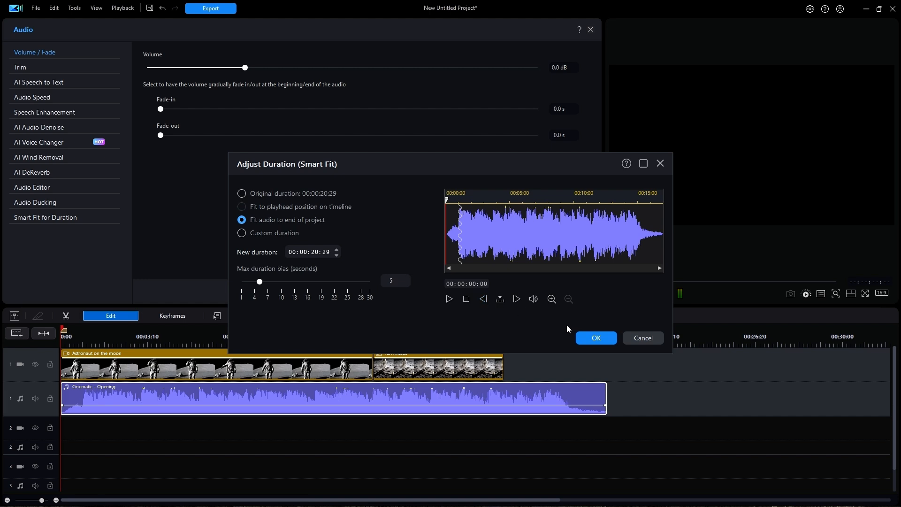
left_click(596, 338)
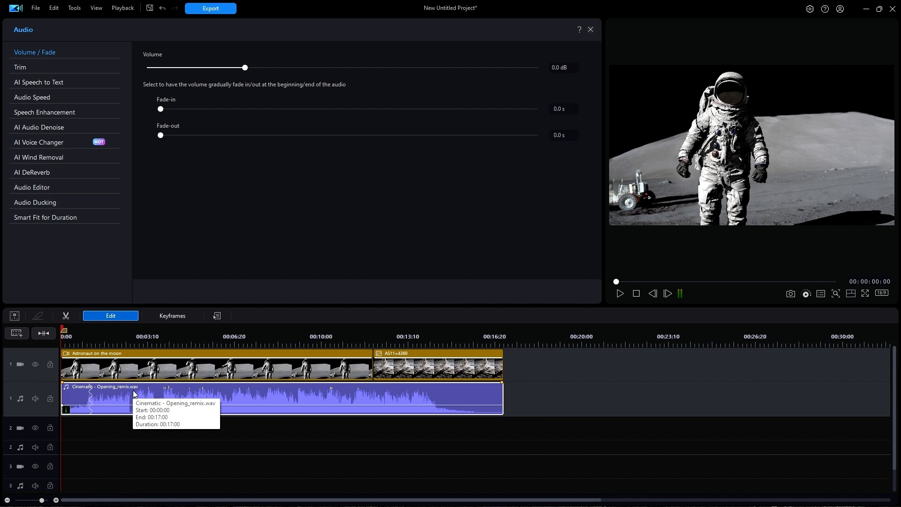
left_click(591, 30)
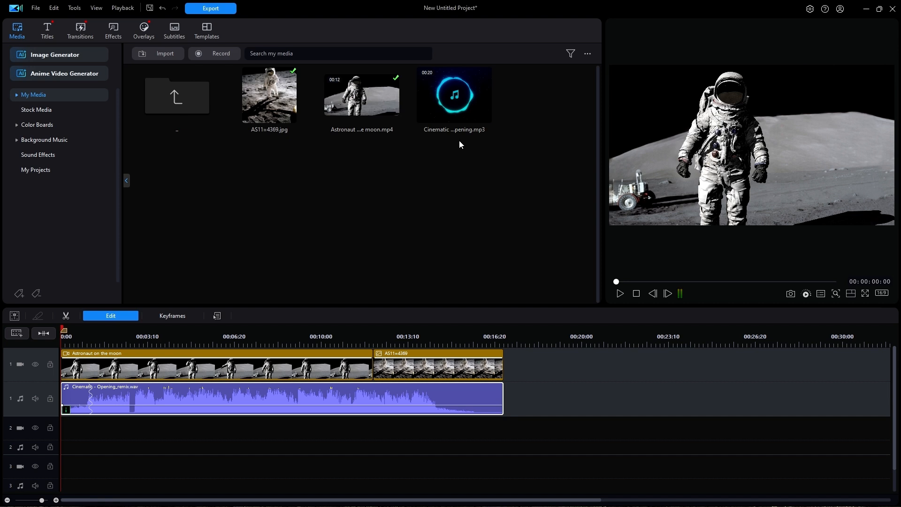
Remove the original Cinematic - Opening.mp3 file from the media library.
right_click(454, 109)
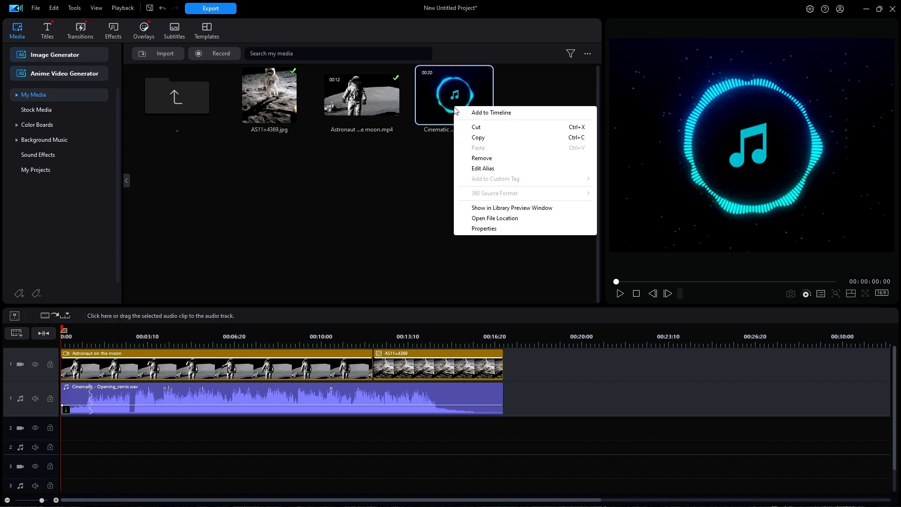
left_click(485, 159)
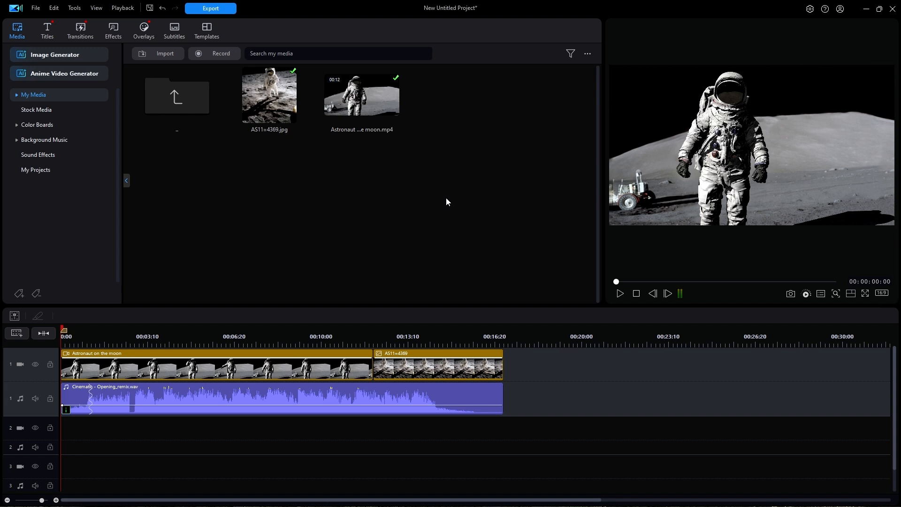
Add the Default plain-text title at the start of video track 2.
left_click(49, 27)
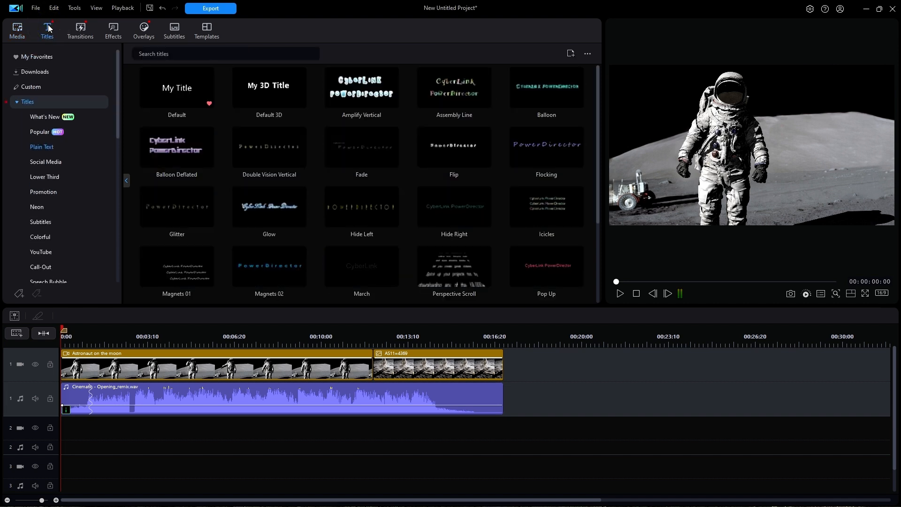
left_click(177, 90)
left_click_drag(178, 91, 62, 443)
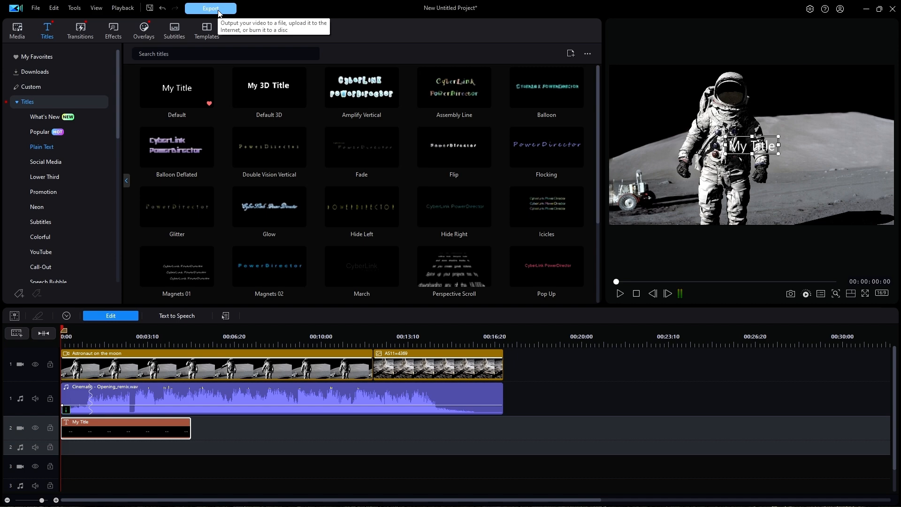
Save the project as astronaut.pds in the 61 - Packing Projects folder and close the program.
left_click(37, 9)
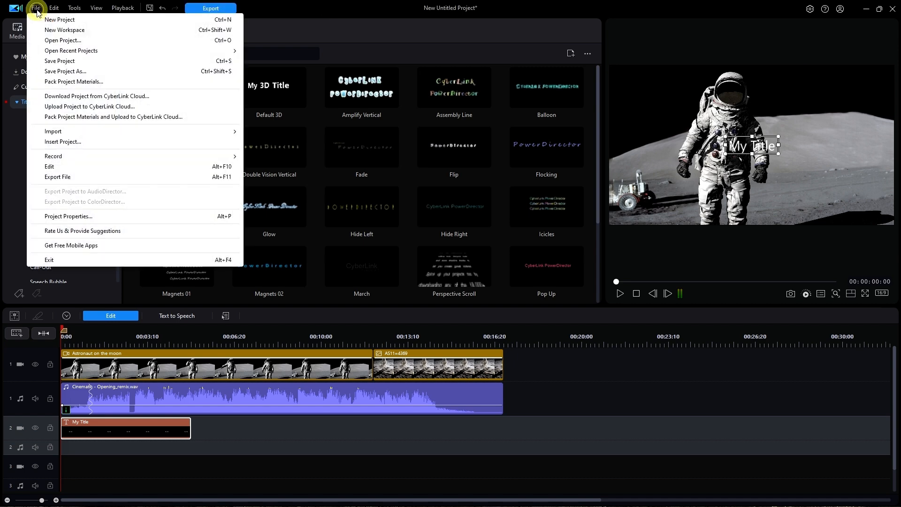
left_click(64, 63)
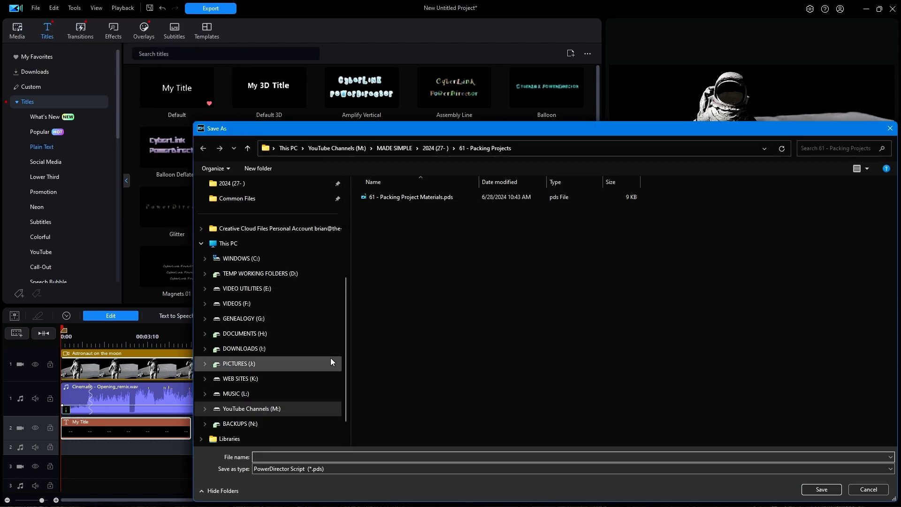
type("astronau")
type("t.pd")
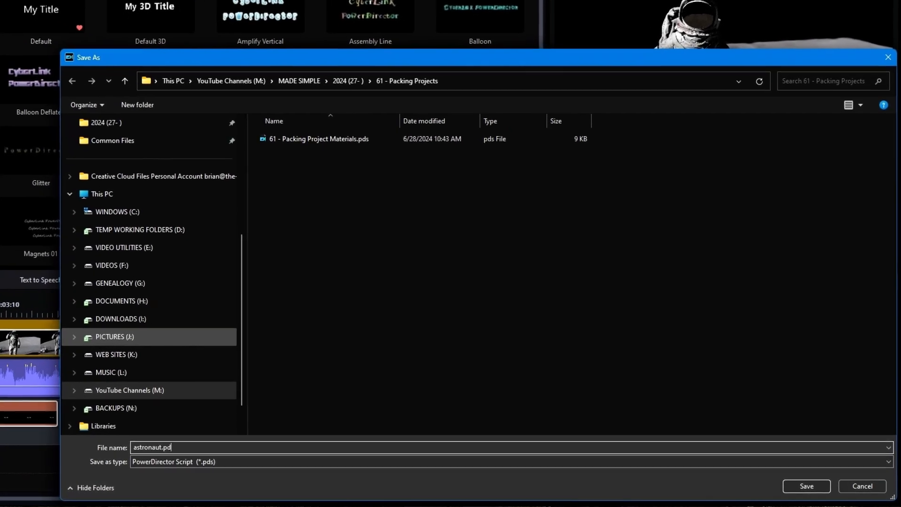
type("s")
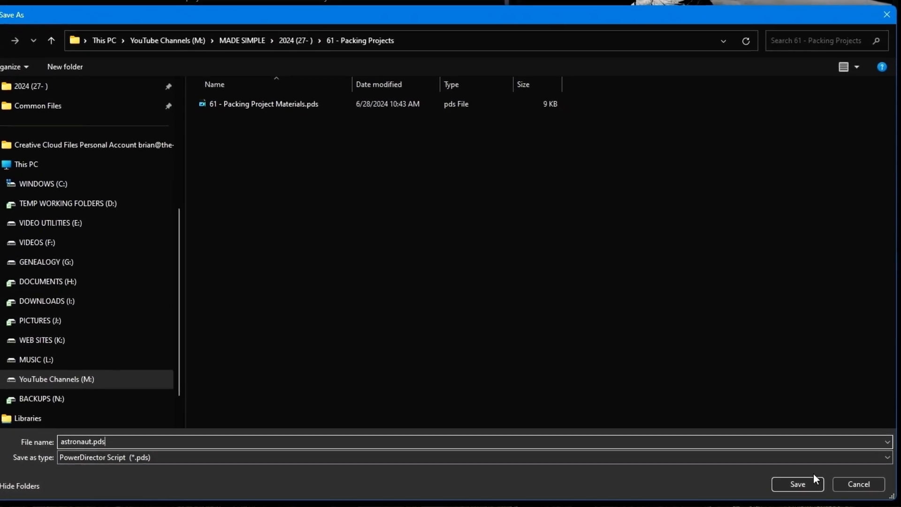
left_click(802, 484)
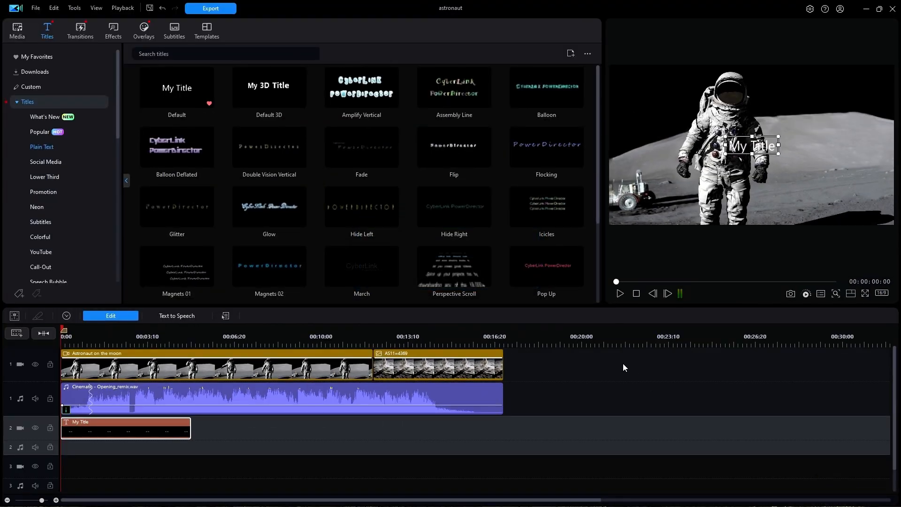
left_click(892, 8)
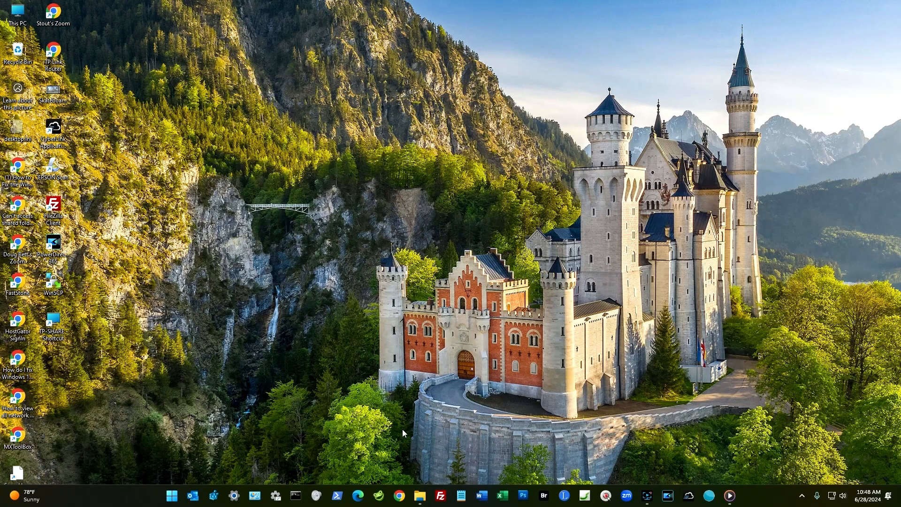
Switch to File Explorer and rename AS11=4369.jpg on the DOWNLOADS (I:) drive as moon landing.
mouse_move(420, 499)
left_click(420, 499)
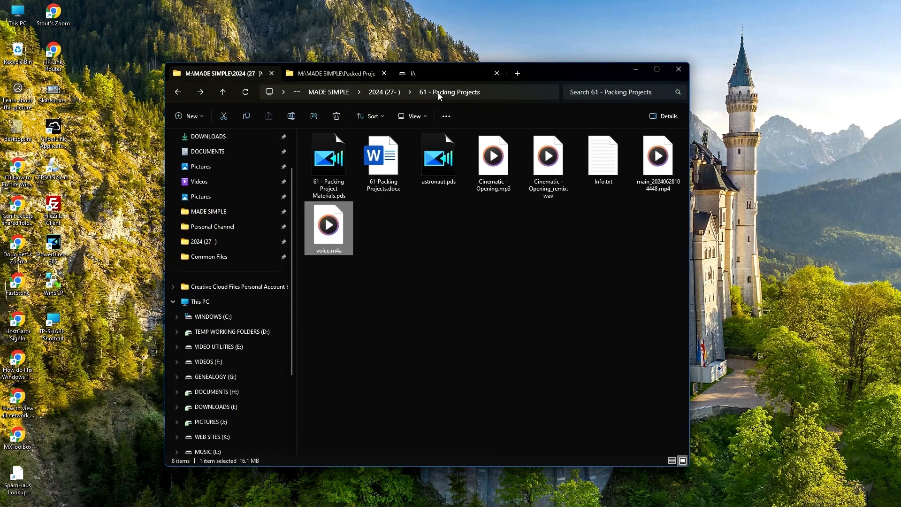
left_click(441, 75)
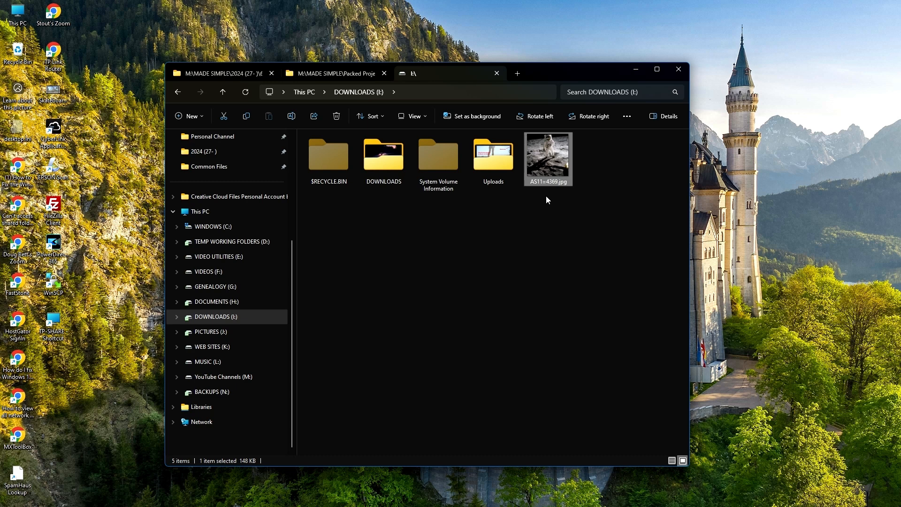
mouse_move(549, 169)
left_click(540, 181)
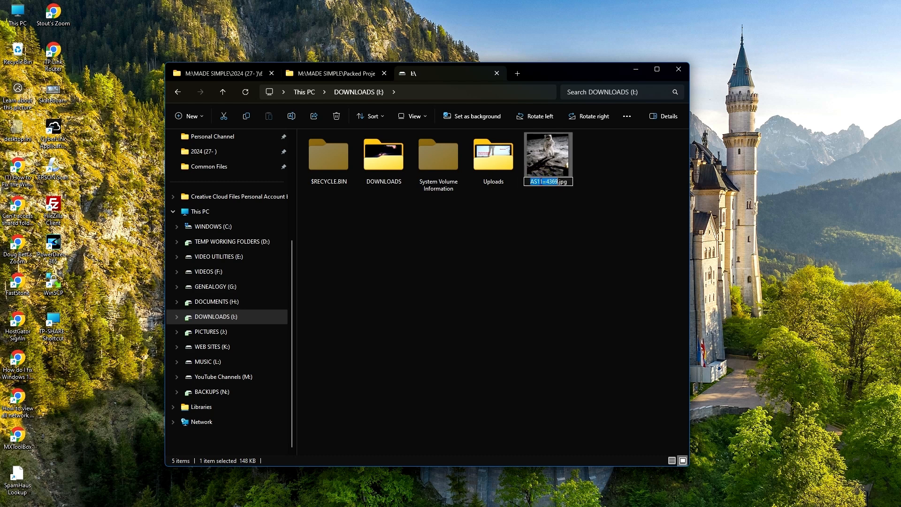
type("moon landing")
key("Return")
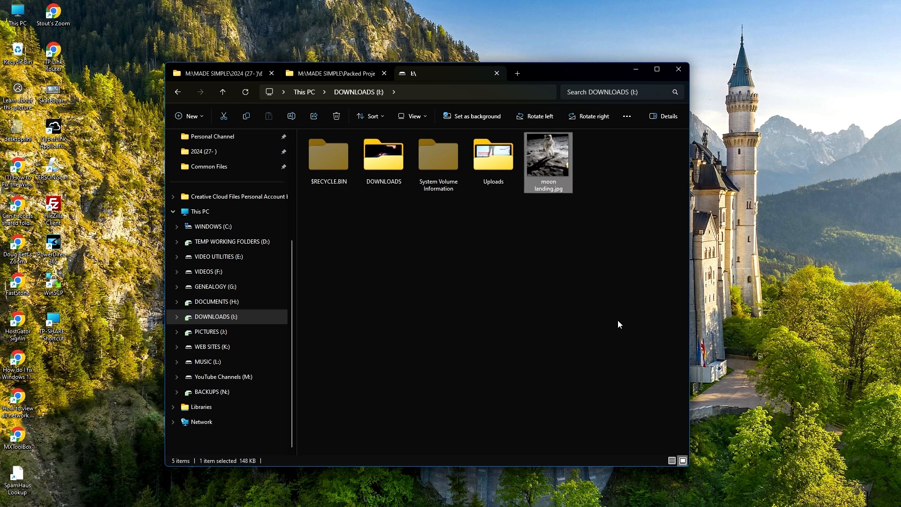
left_click(636, 71)
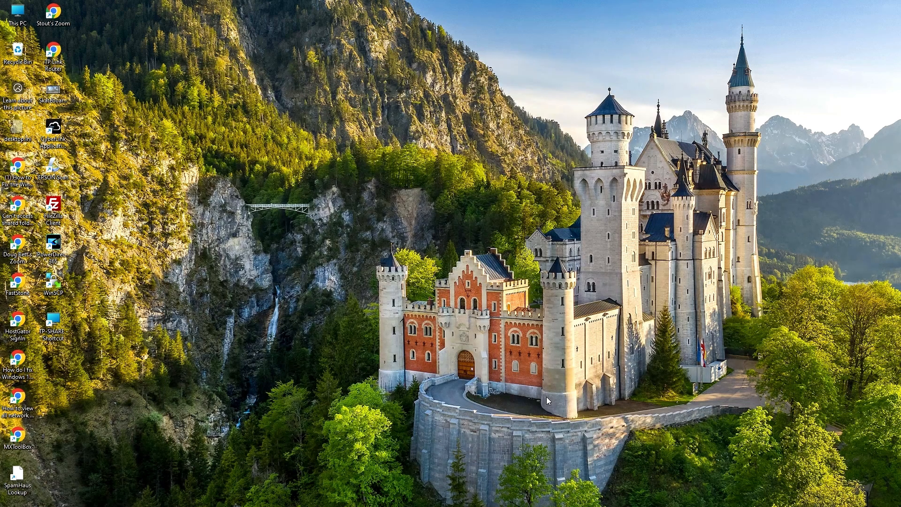
Launch PowerDirector with a new project and open astronaut.pds from the 61 - Packing Projects folder.
mouse_move(687, 504)
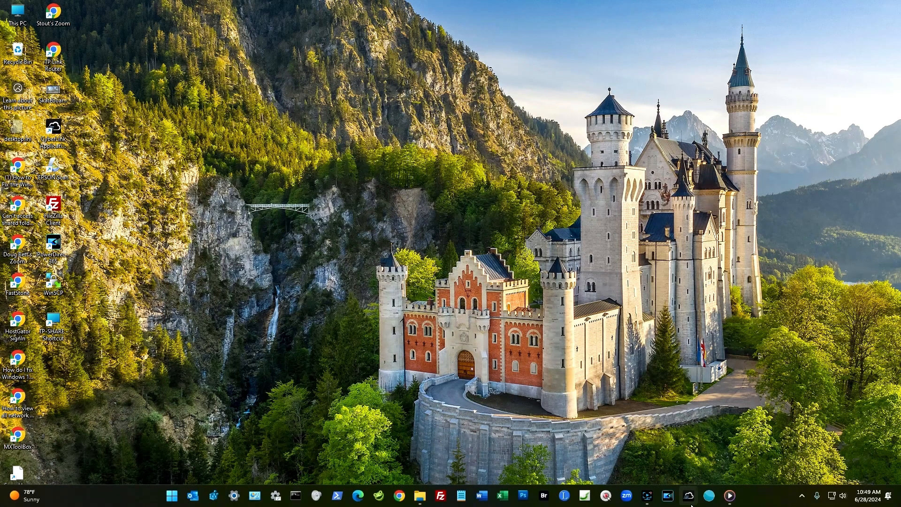
left_click(668, 498)
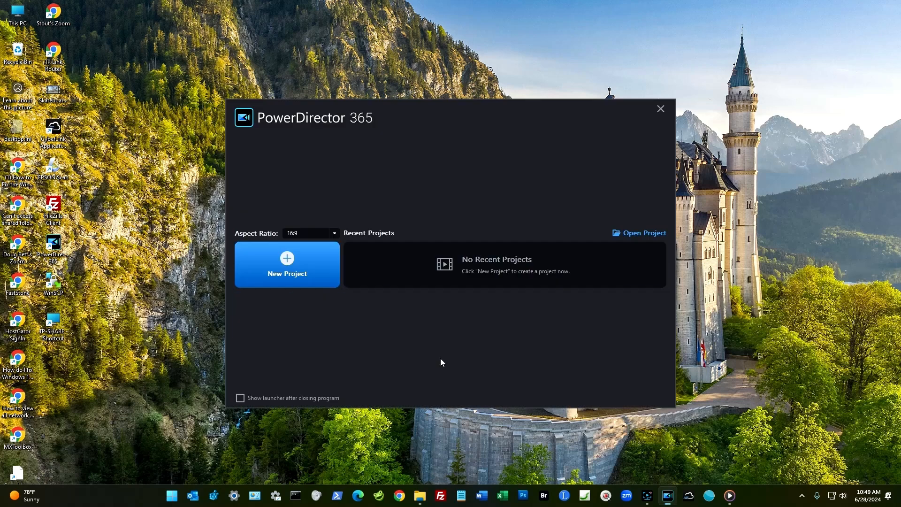
left_click(319, 265)
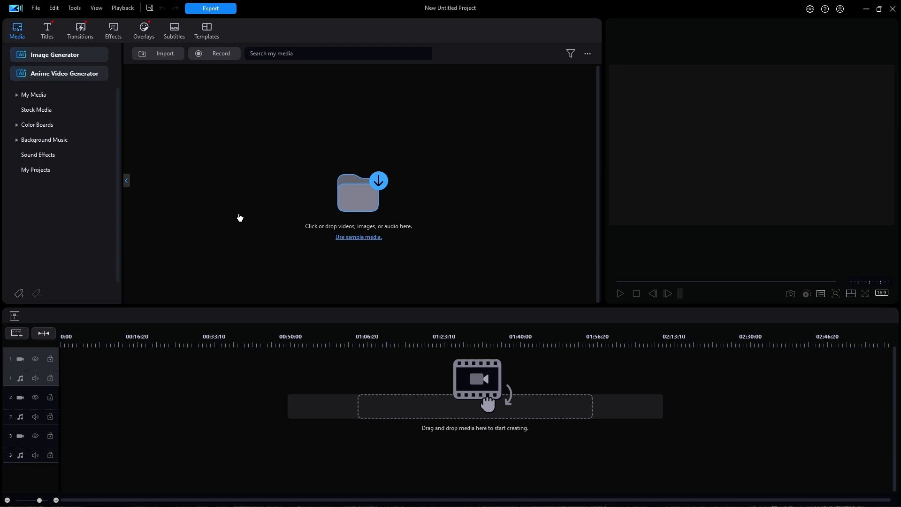
left_click(36, 9)
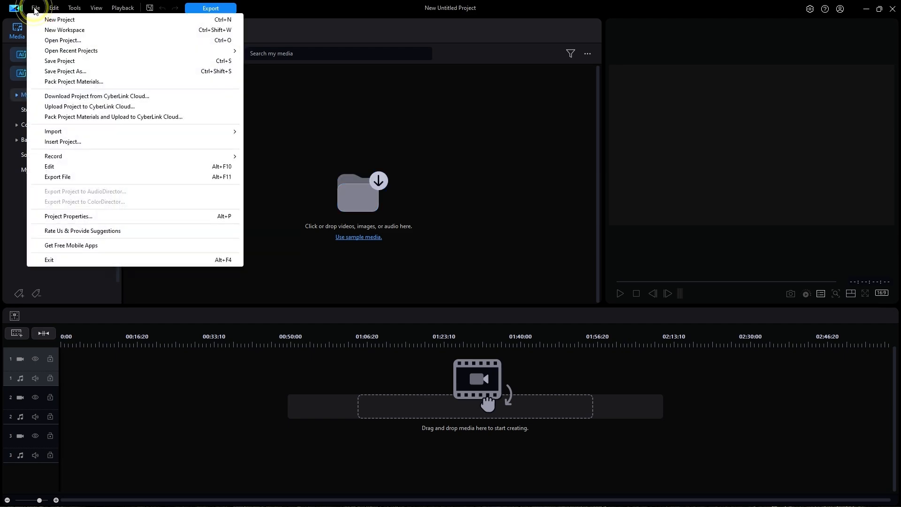
left_click(79, 41)
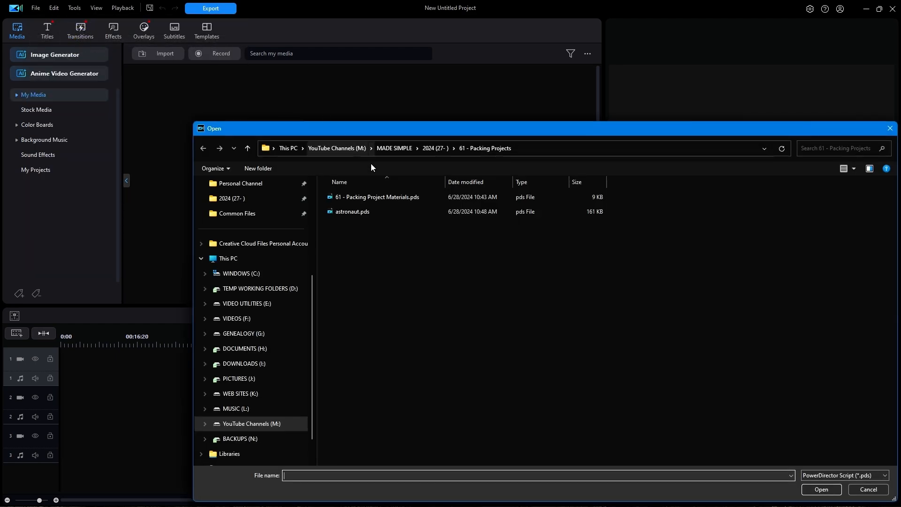
left_click(355, 213)
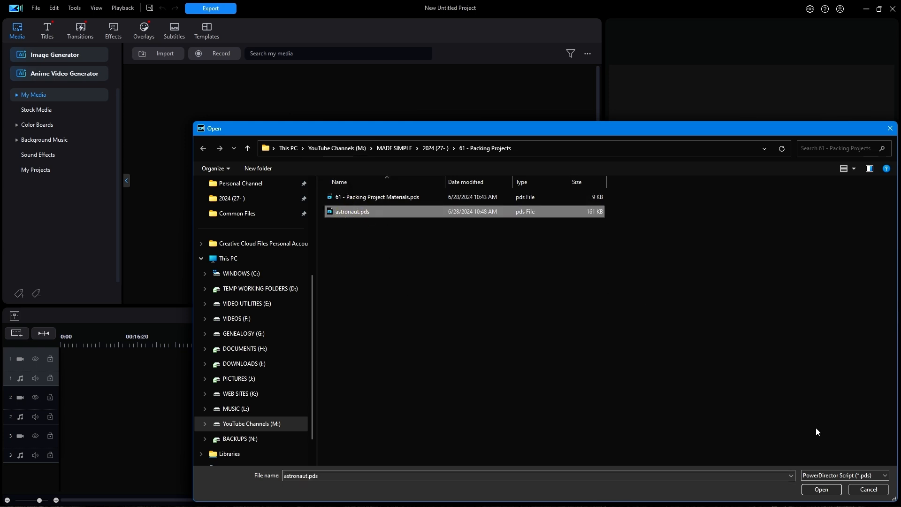
left_click(821, 493)
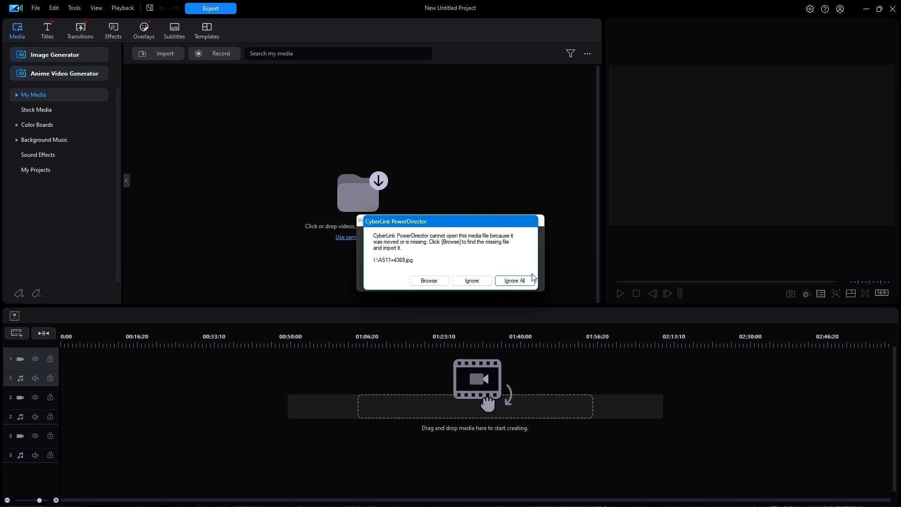
Relink the missing AS11=4369.jpg to moon landing.jpg on DOWNLOADS (I:) and open the Random Folder in the media library.
left_click(429, 280)
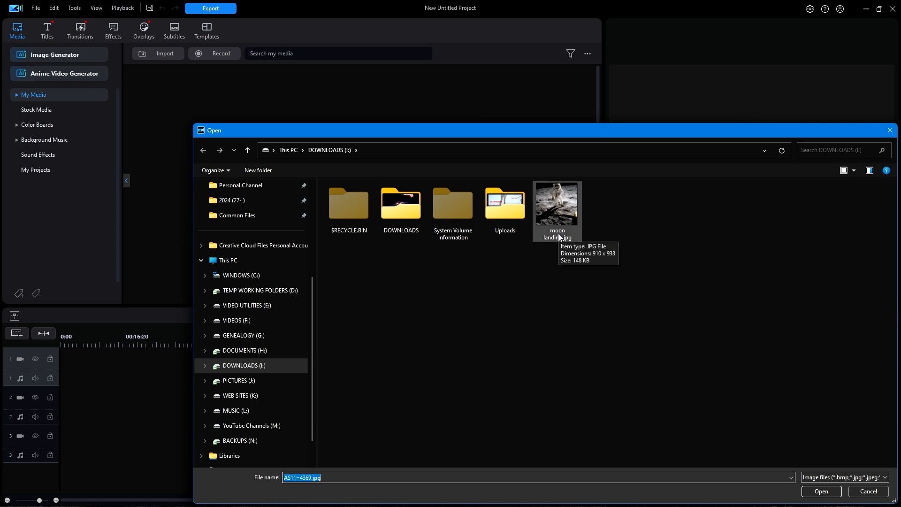
left_click(555, 207)
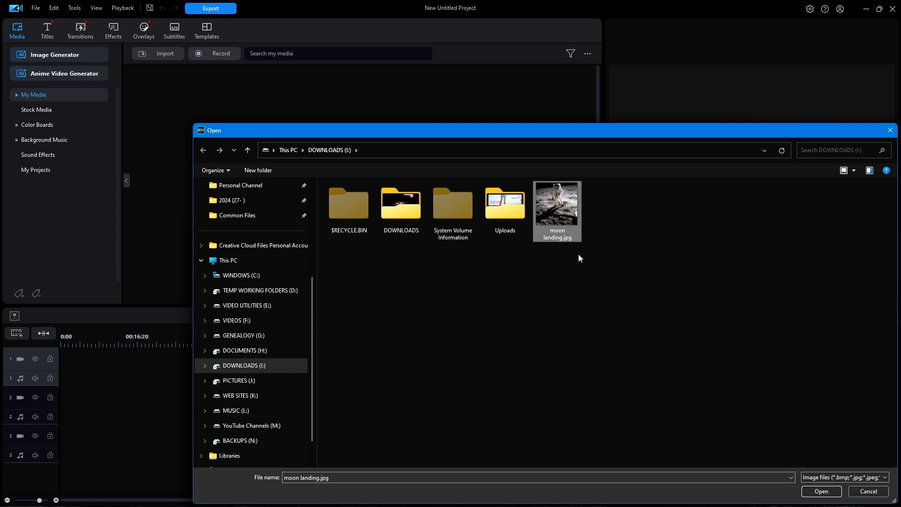
left_click(822, 491)
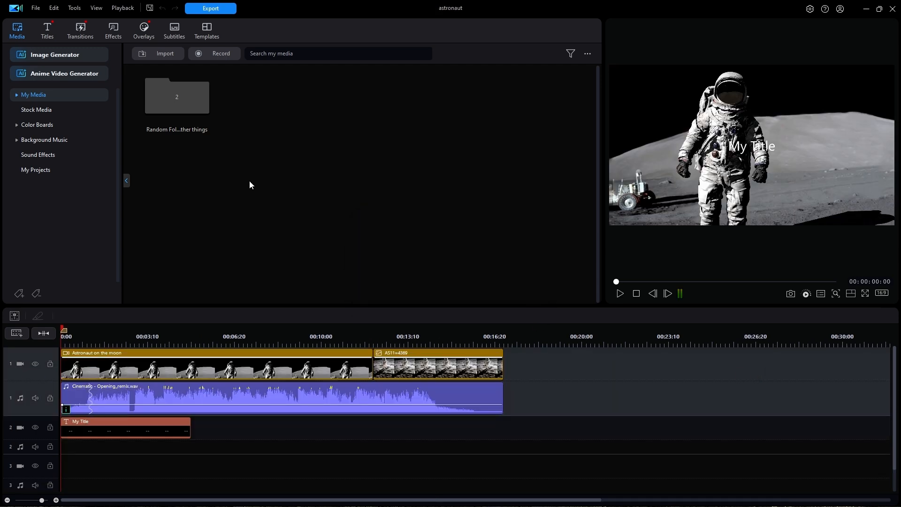
double_click(179, 96)
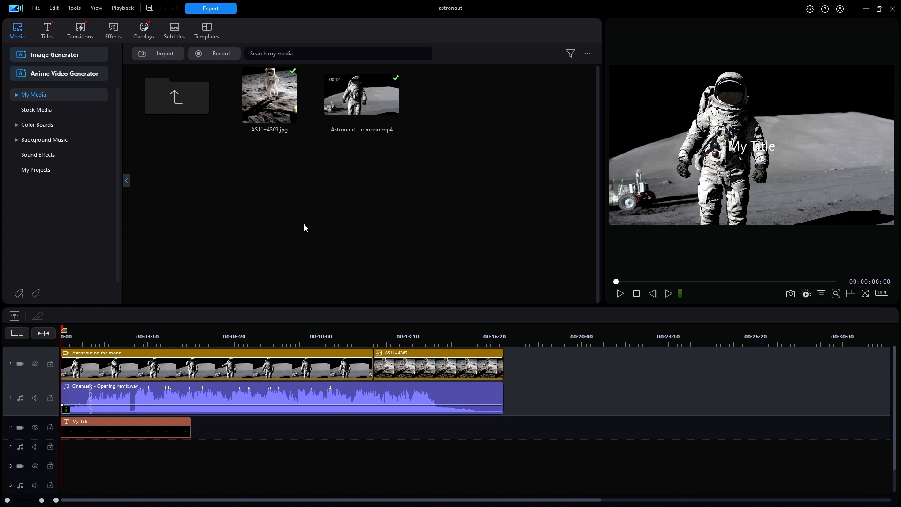
Pack the project materials into the Packed Project Files folder under MADE SIMPLE on drive M:.
left_click(36, 8)
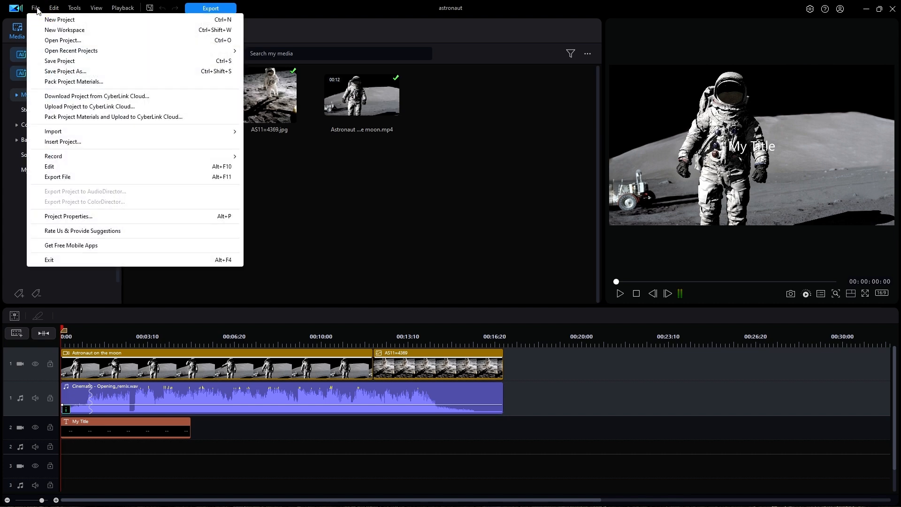
left_click(74, 82)
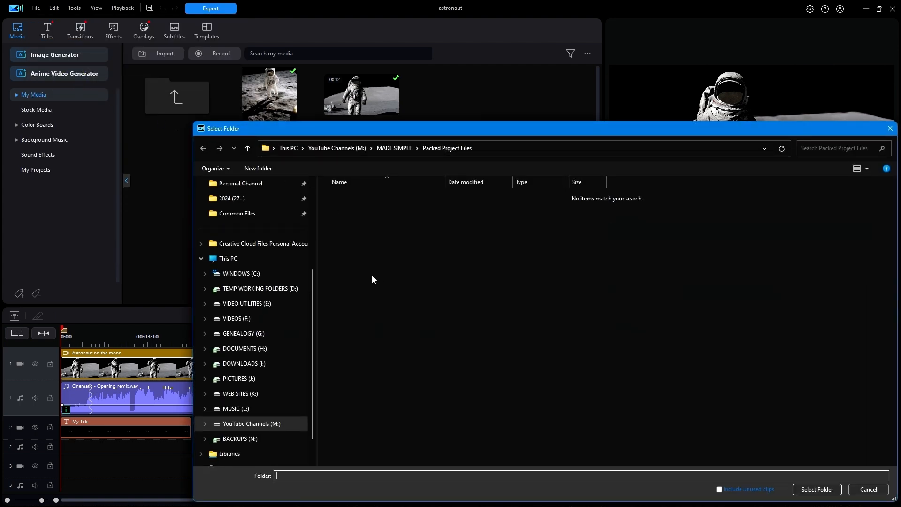
left_click(257, 425)
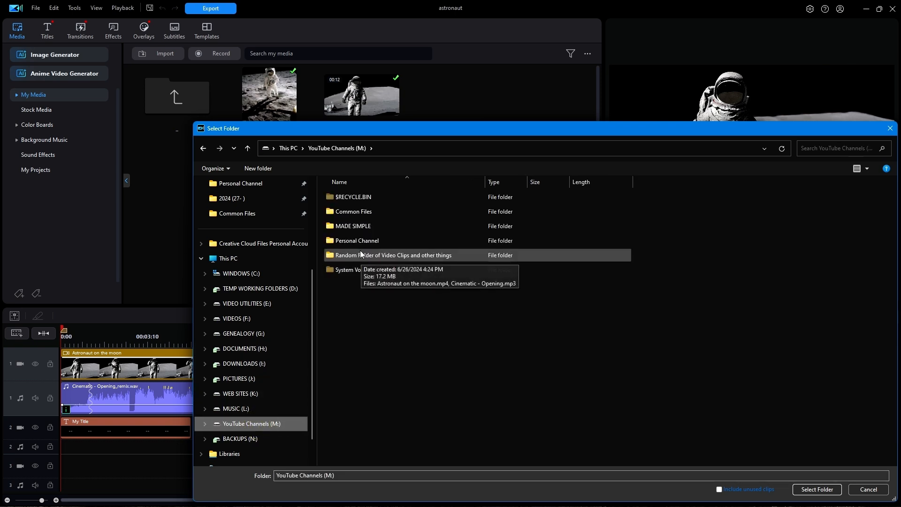
double_click(356, 226)
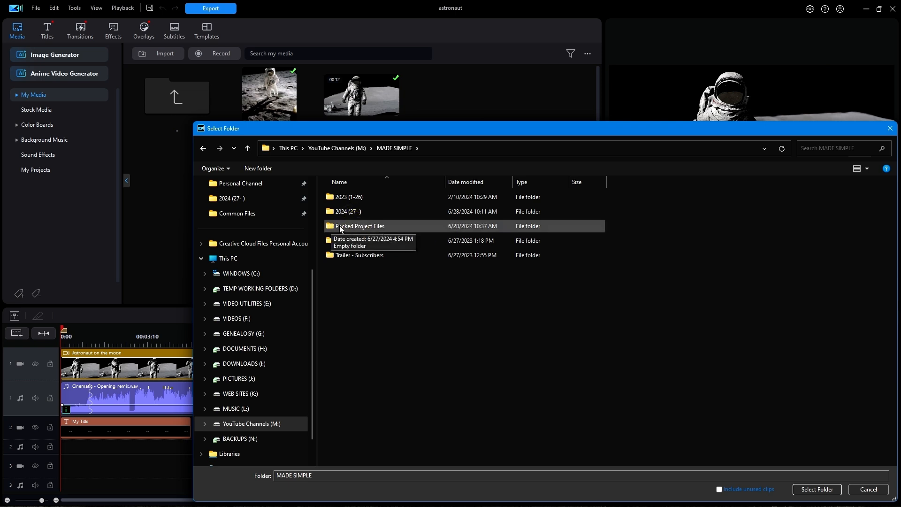
left_click(365, 226)
left_click(361, 228)
left_click(824, 490)
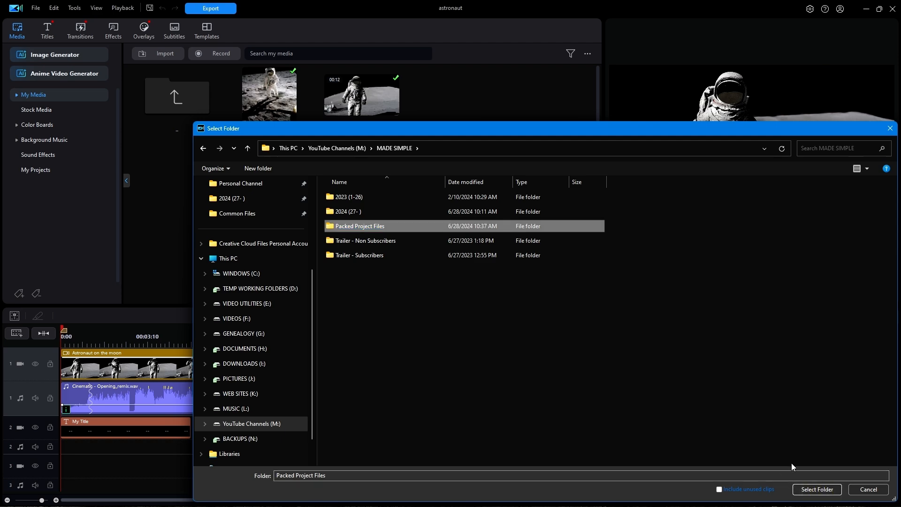
left_click(822, 490)
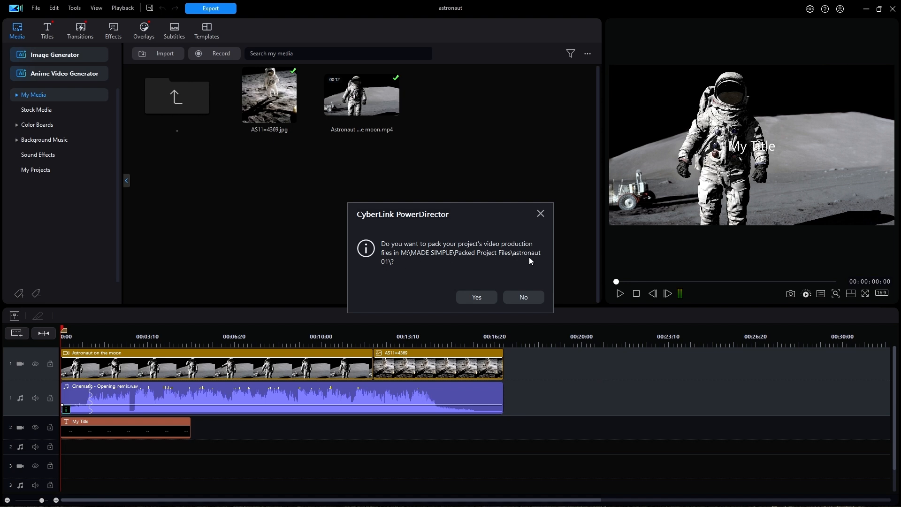
left_click(477, 297)
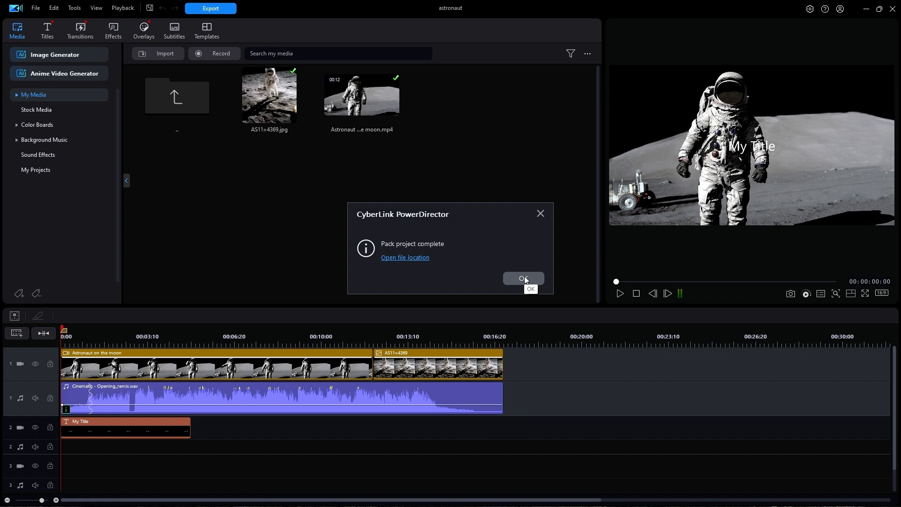
Open the packed project's file location to examine the collected files, and dismiss the packing dialog.
left_click(401, 259)
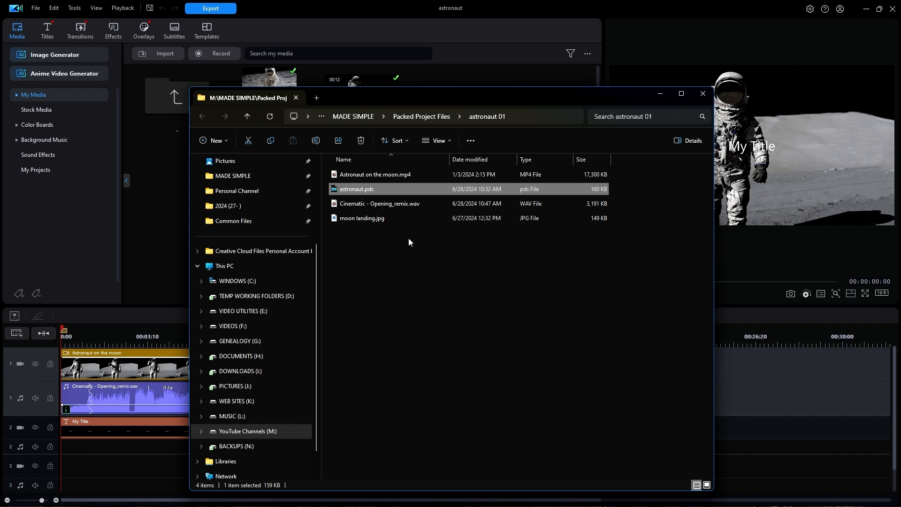
left_click(703, 93)
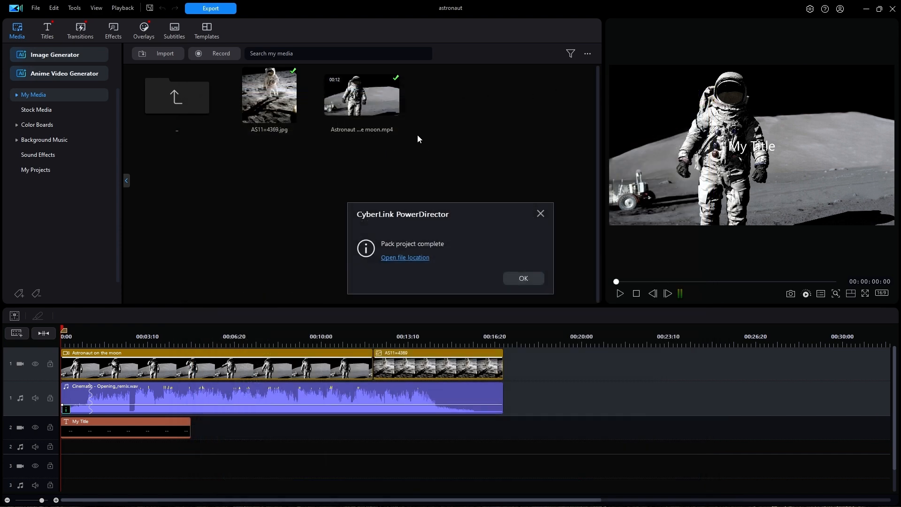
left_click(524, 280)
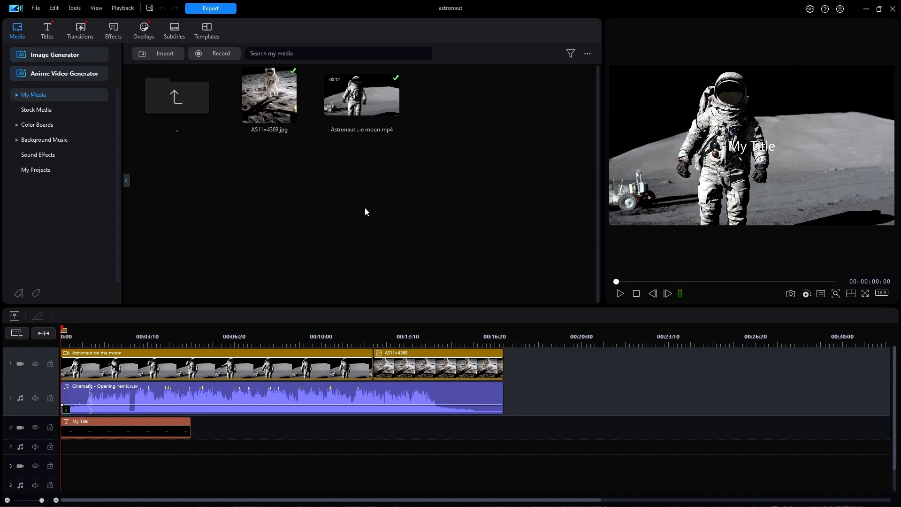
left_click(35, 8)
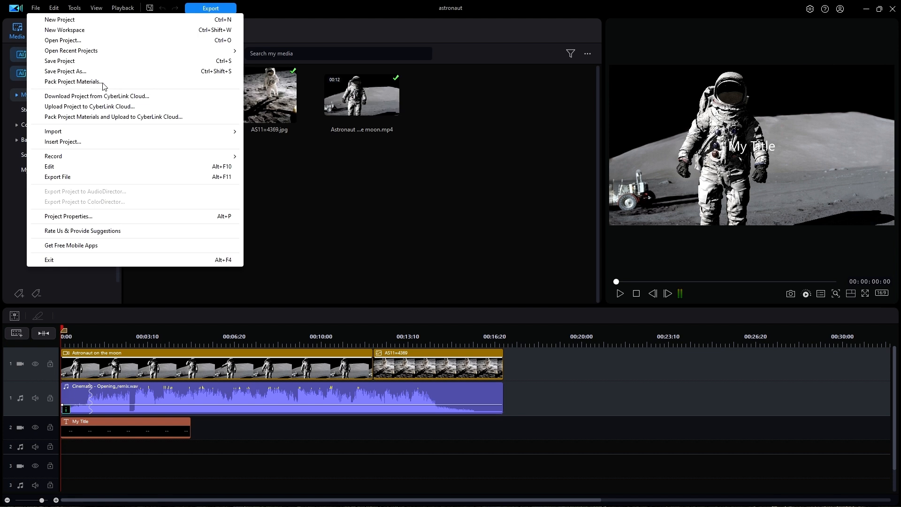
left_click(483, 151)
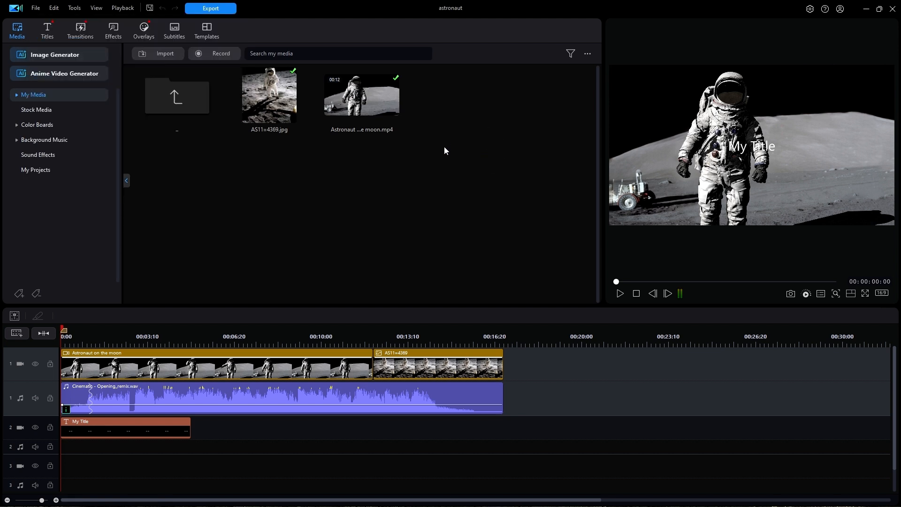